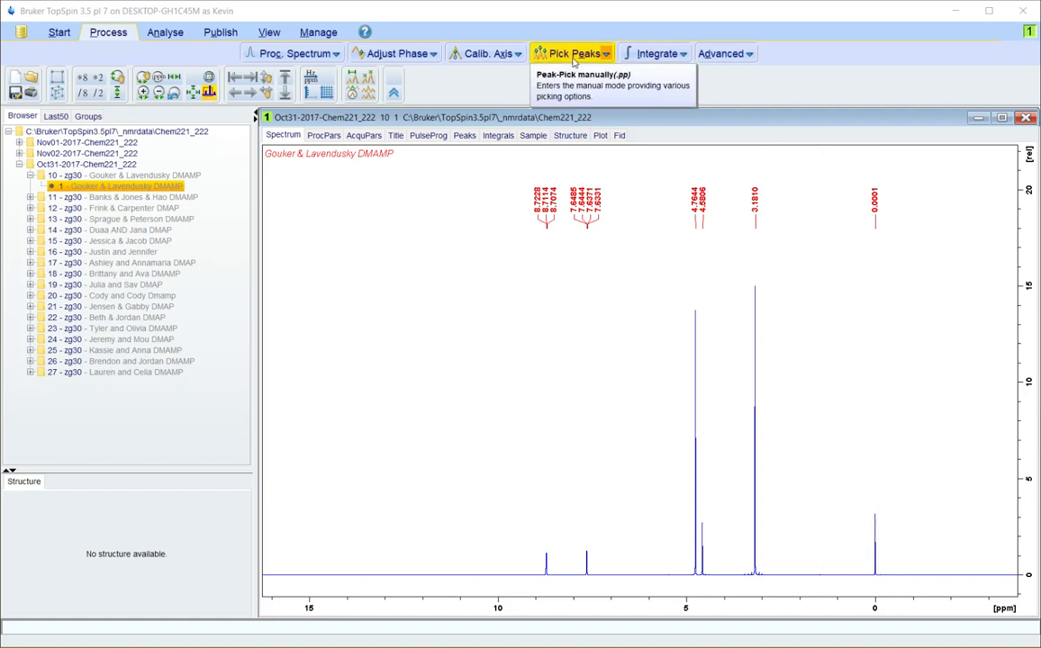
Clear all existing peaks from the open DMAMP spectrum in manual peak picking and activate the define-regions mode.
click(573, 56)
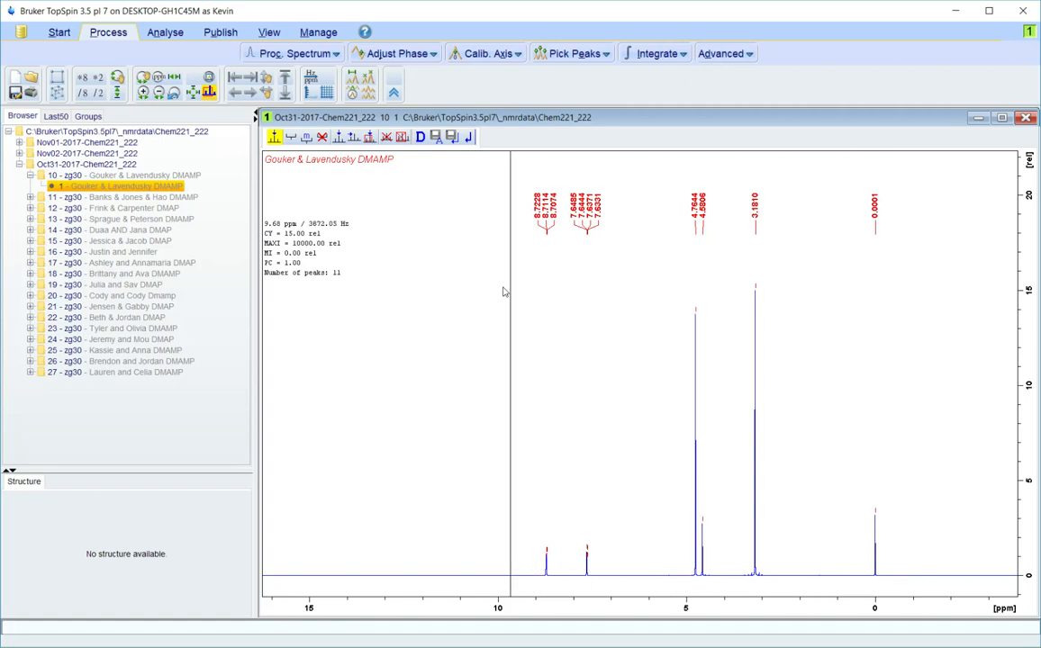
click(323, 142)
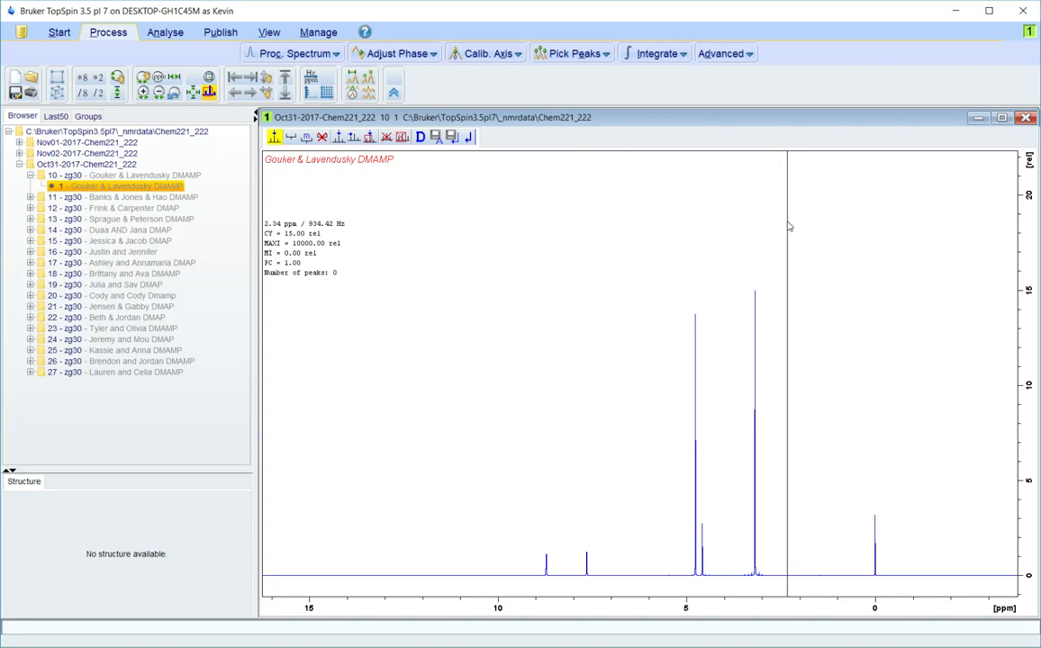
scroll(789, 227, down, 1)
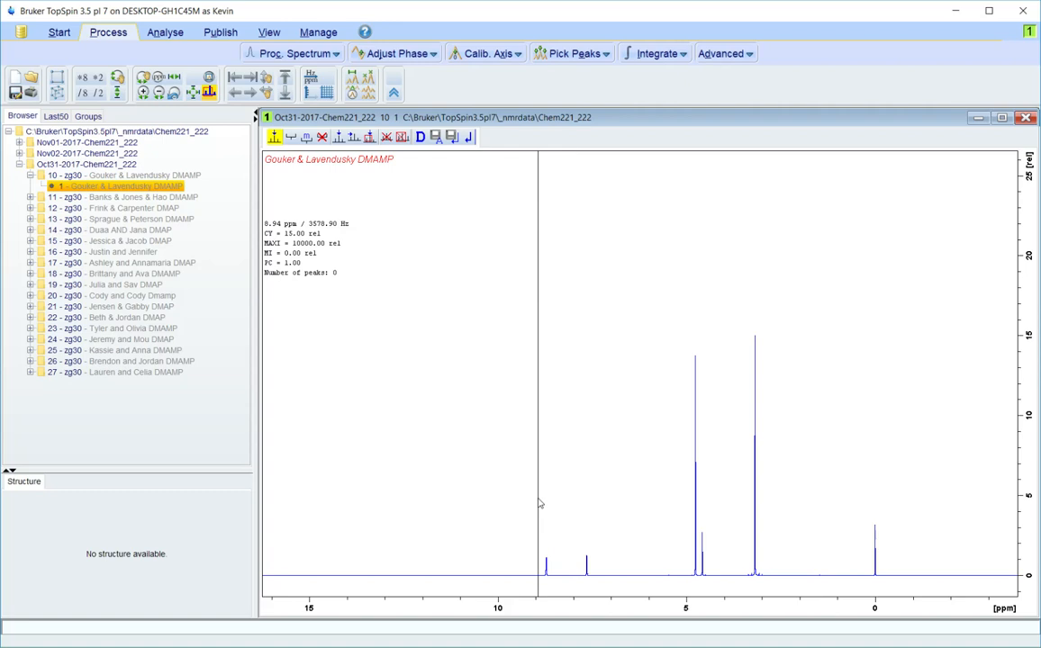
click(292, 139)
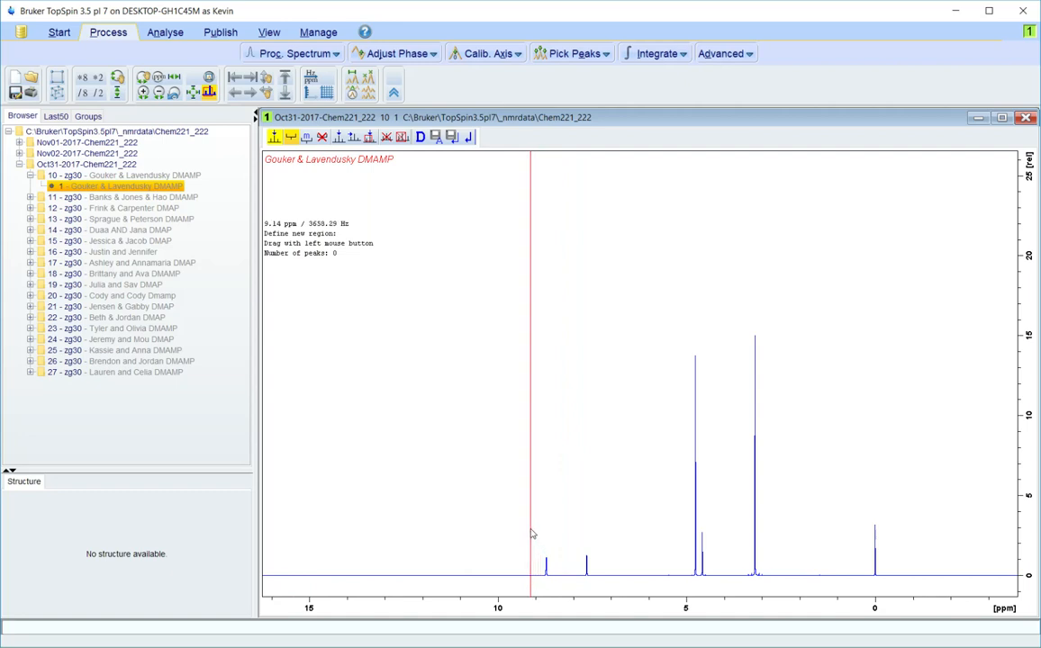
Try picking the multiplets near 8.7 and 7.6 ppm with regions whose lower edges stay above the baseline.
drag(531, 534, 567, 566)
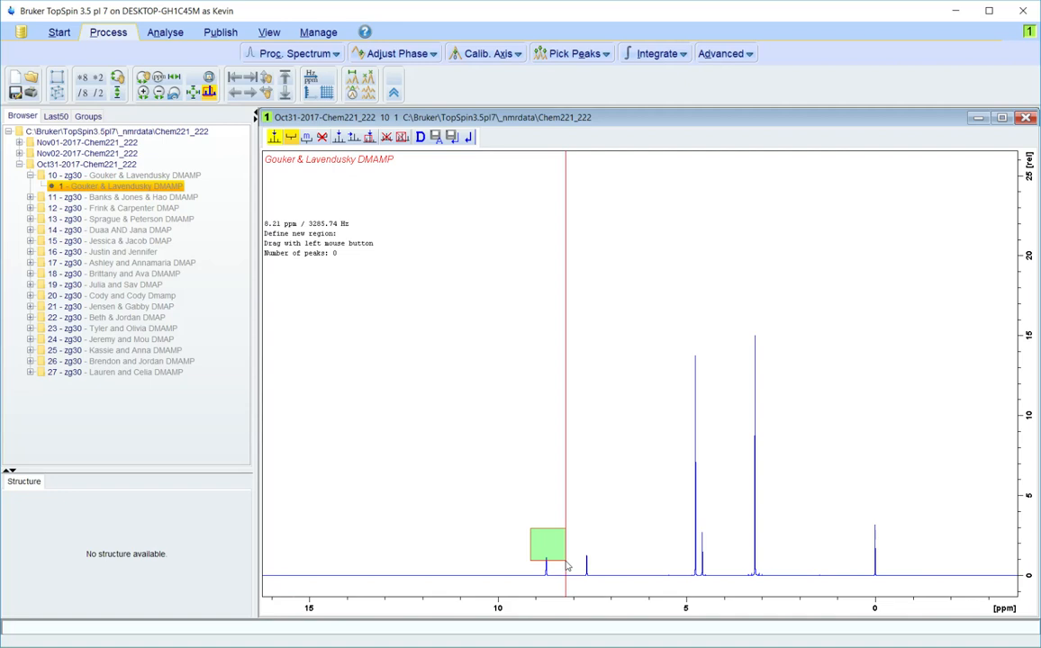
drag(566, 565, 565, 565)
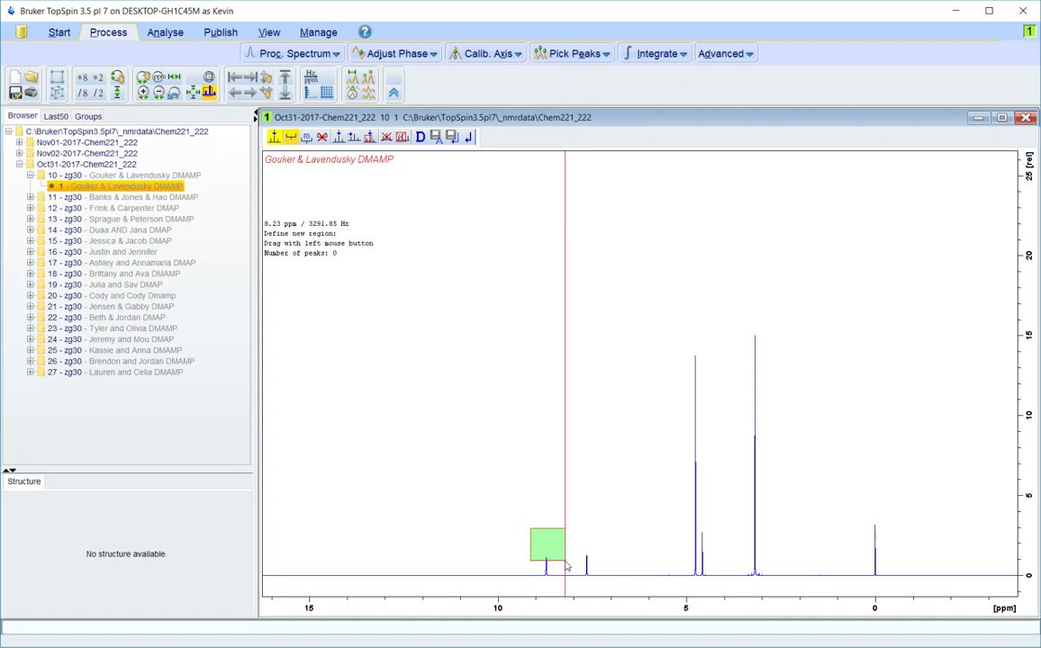
drag(565, 564, 566, 565)
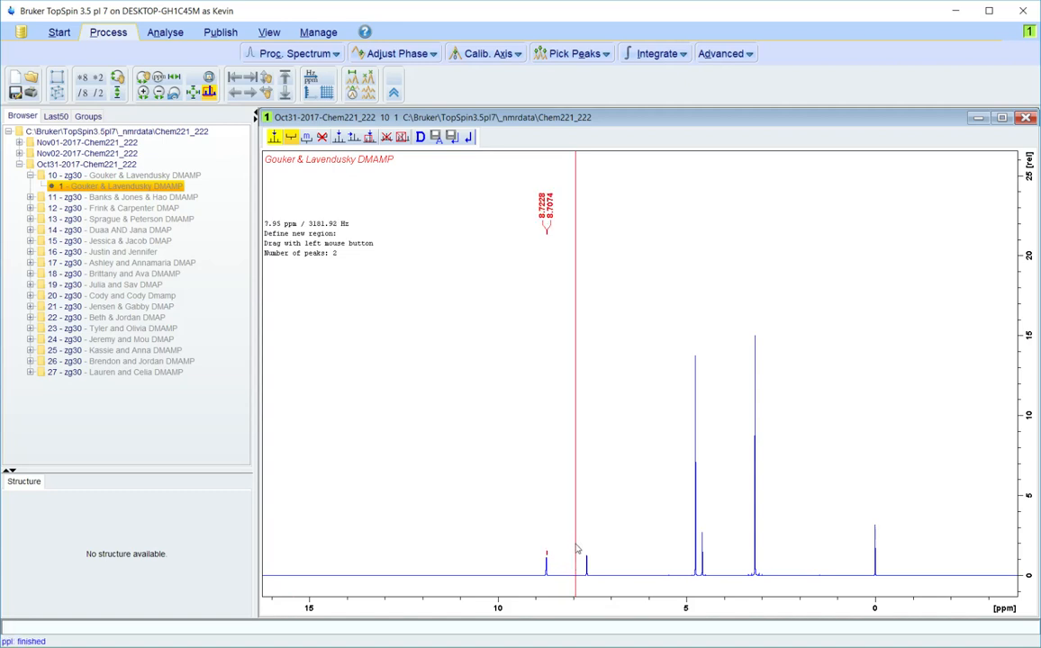
drag(576, 535, 604, 565)
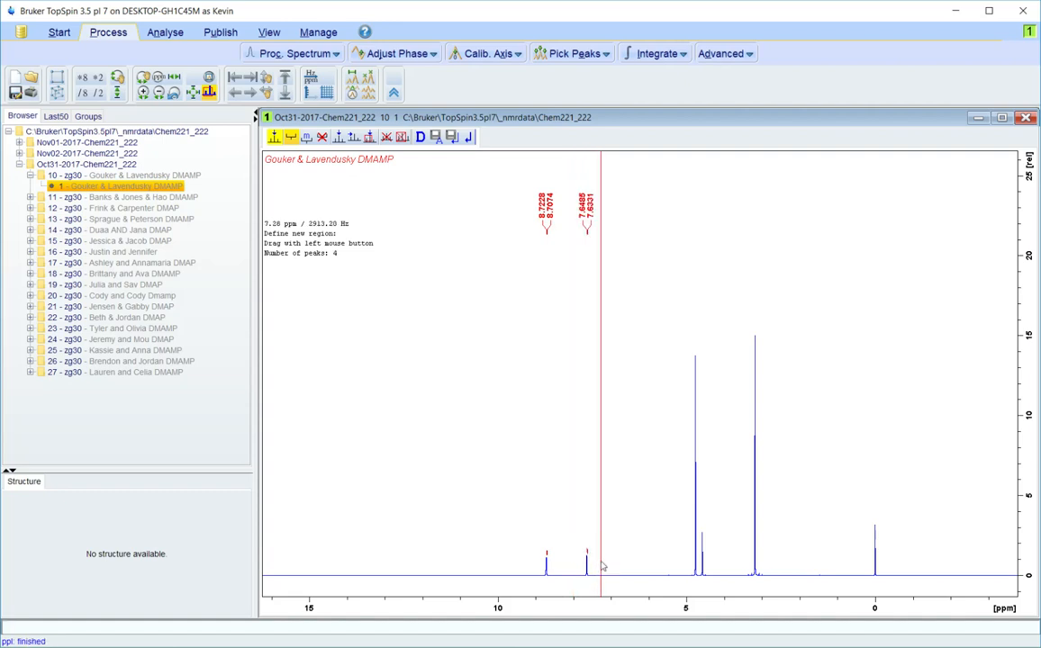
Try picking the 4.76 and 3.18 ppm peaks by region, extending the latter down past the baseline, and delete all picked peaks.
drag(682, 328, 708, 379)
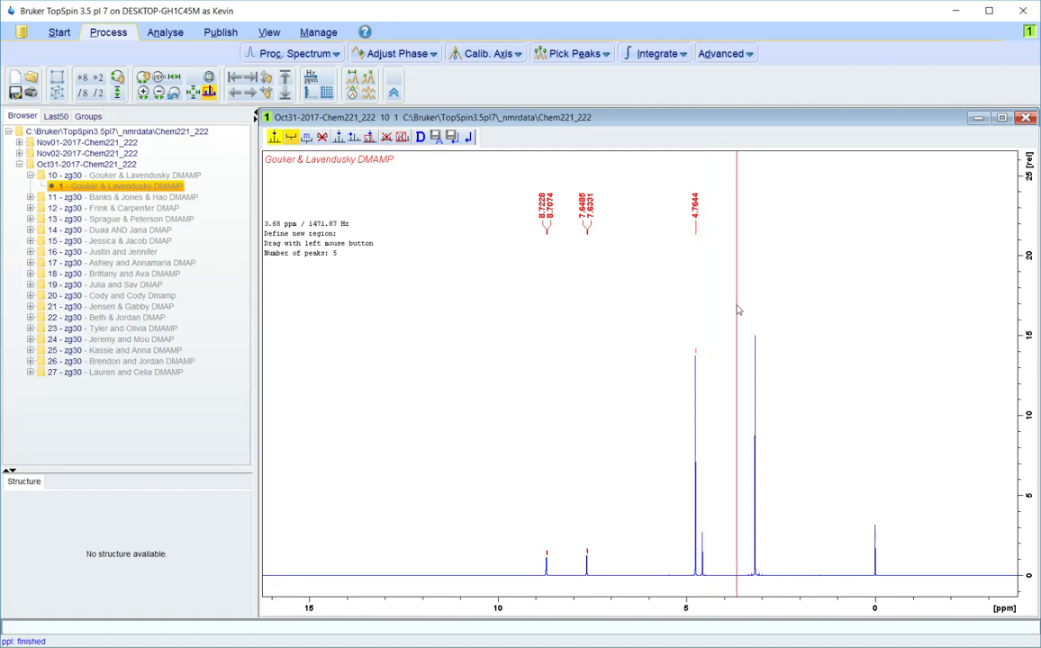
drag(736, 307, 779, 579)
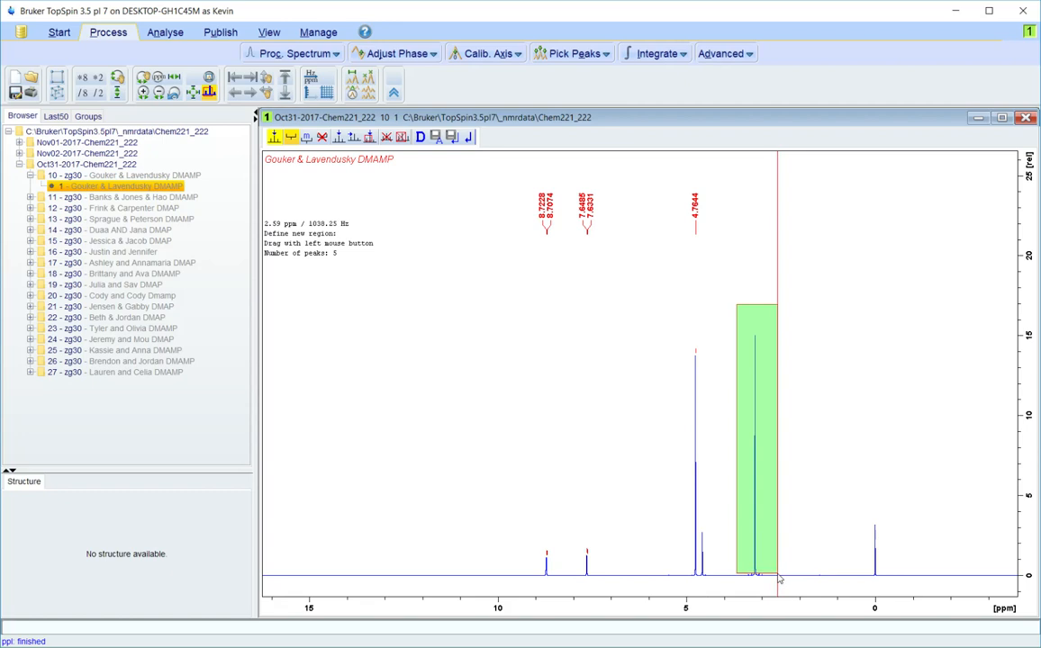
drag(779, 579, 779, 579)
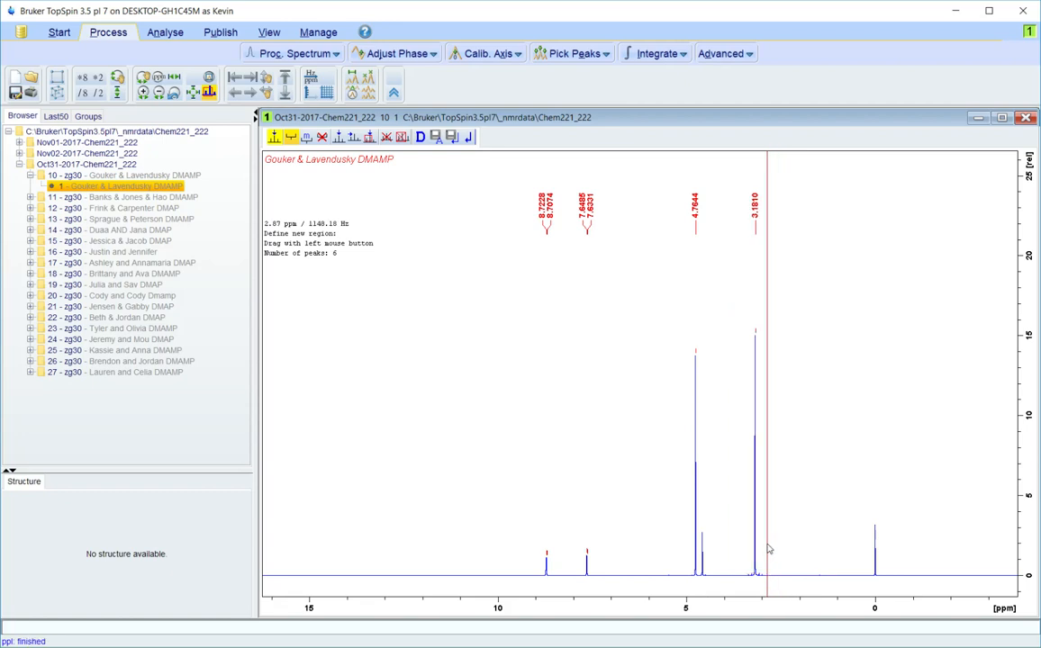
drag(732, 309, 782, 581)
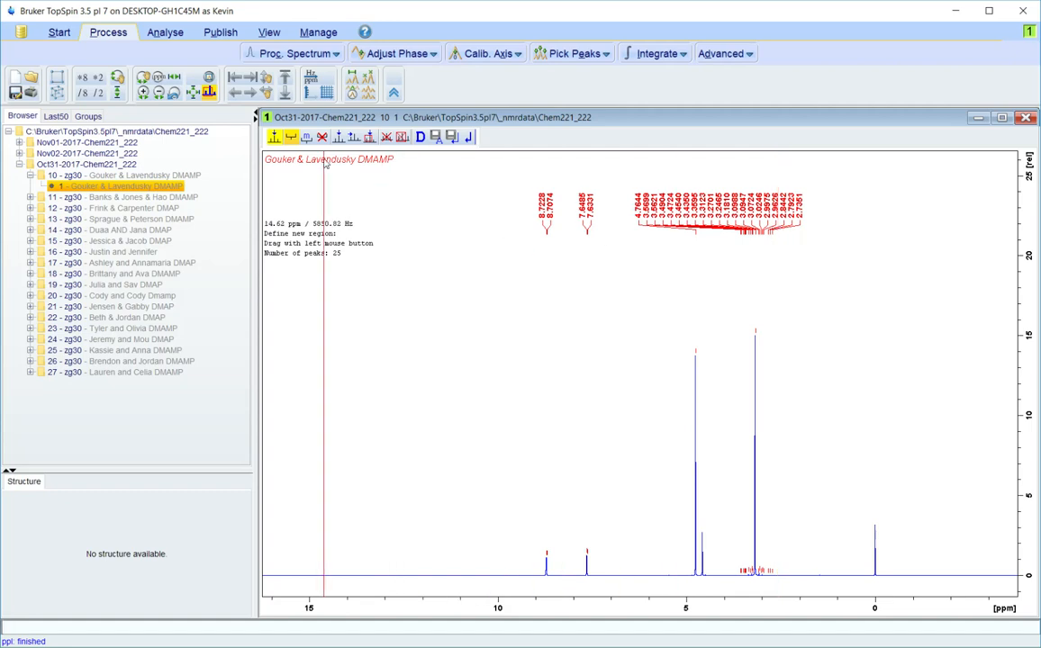
click(322, 137)
Pick the multiplets near 8.7 and 7.6 ppm with separate regions that reach low on the peaks but stay above the baseline.
scroll(479, 365, up, 3)
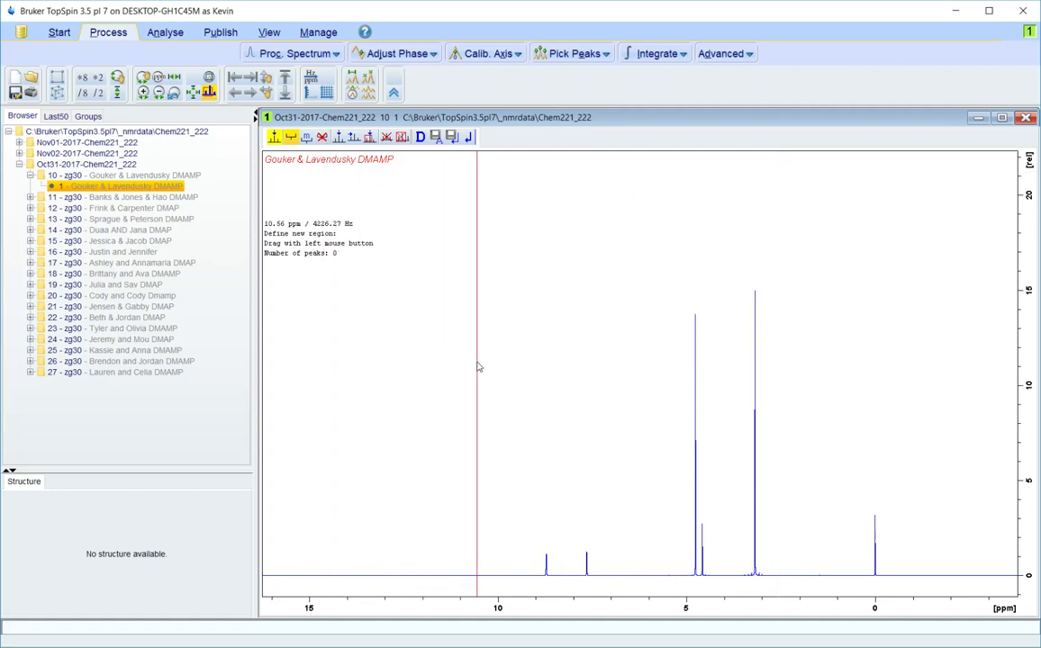
drag(527, 513, 561, 561)
drag(570, 514, 603, 558)
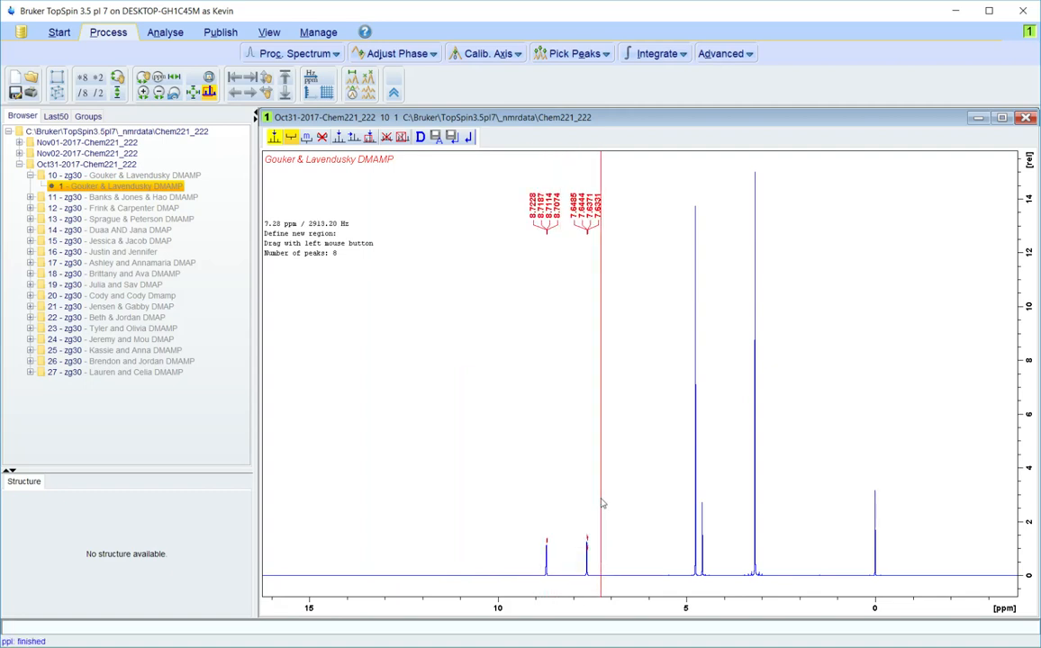
Pick the single peaks at 4.76, 4.58, 3.18 and 0 ppm with regions around their tips, and leave the define-regions mode.
drag(668, 187, 711, 243)
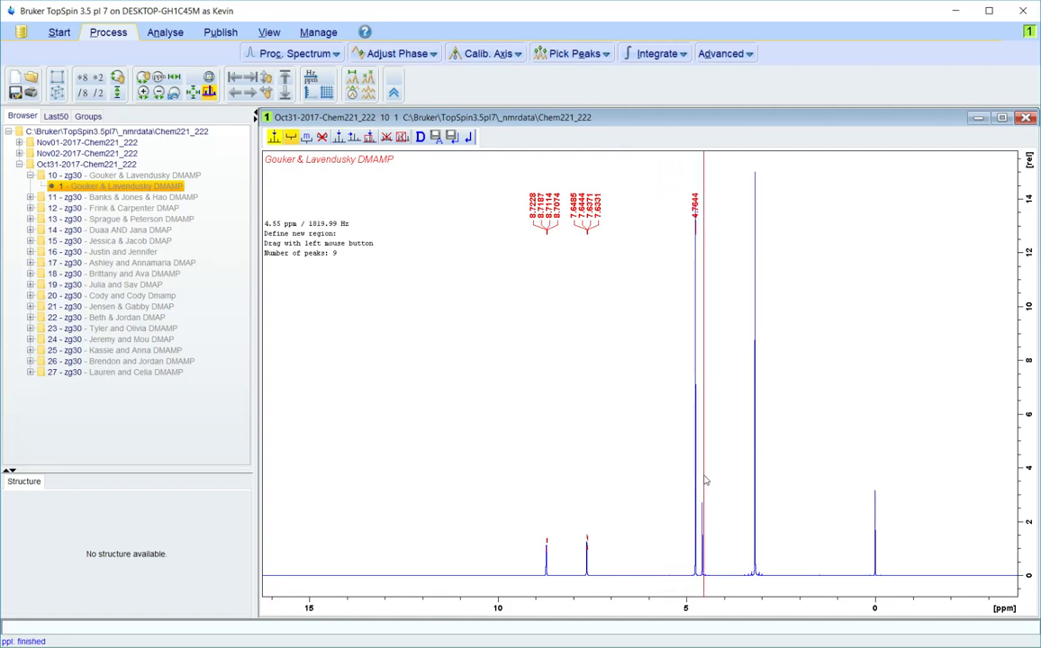
drag(700, 483, 715, 526)
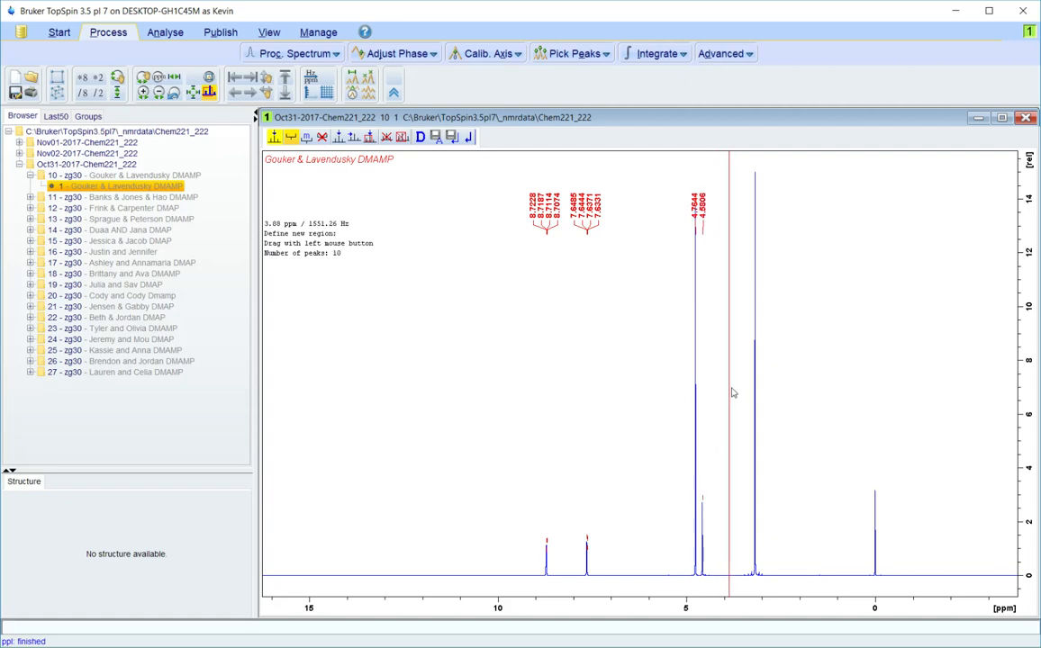
drag(741, 158, 773, 204)
scroll(845, 358, down, 2)
drag(740, 203, 770, 244)
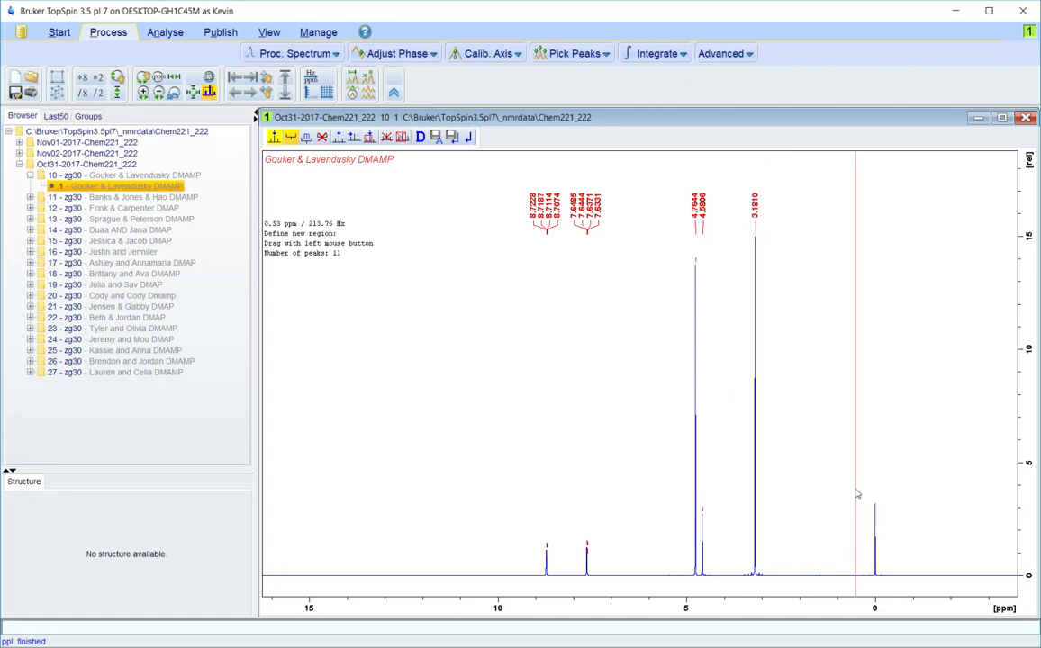
drag(863, 479, 883, 524)
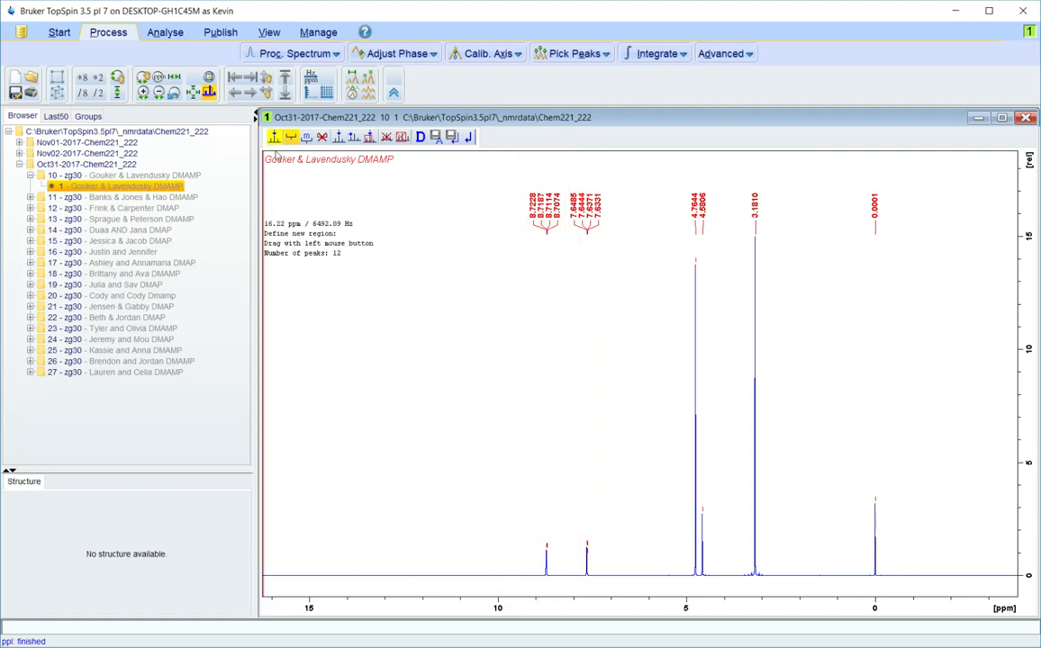
click(292, 138)
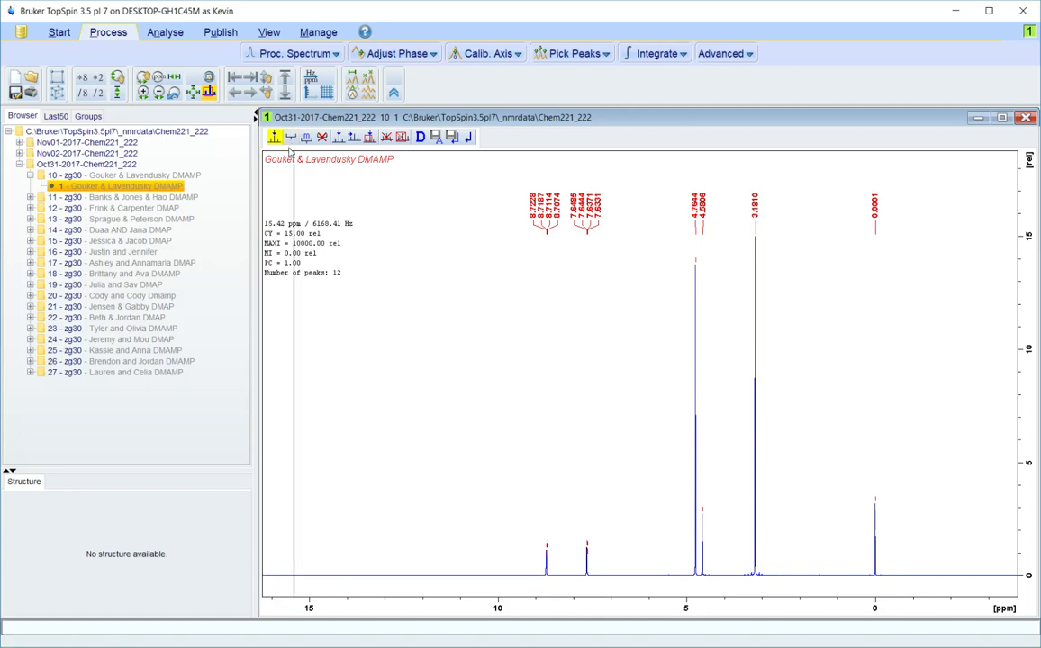
Zoom in on the multiplet near 8.71 ppm to examine its individually picked peaks.
click(529, 335)
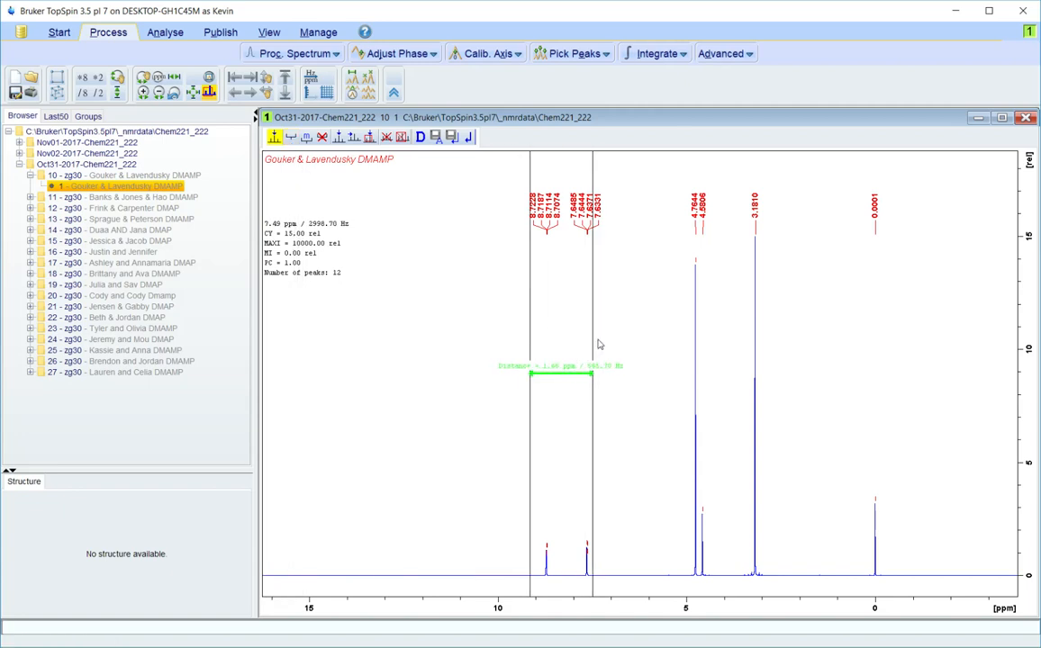
click(596, 345)
click(406, 460)
click(481, 473)
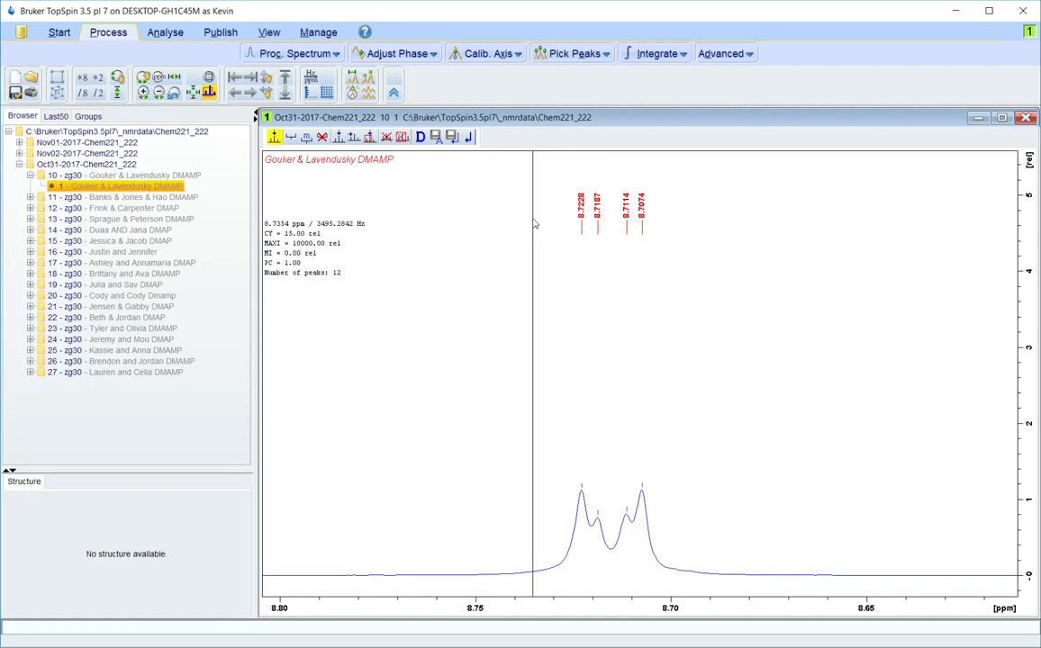
Limit the displayed spectrum to about 9.2 to -0.5 ppm and save the picked peaks, leaving peak picking.
click(174, 92)
drag(529, 331, 894, 357)
scroll(857, 367, down, 2)
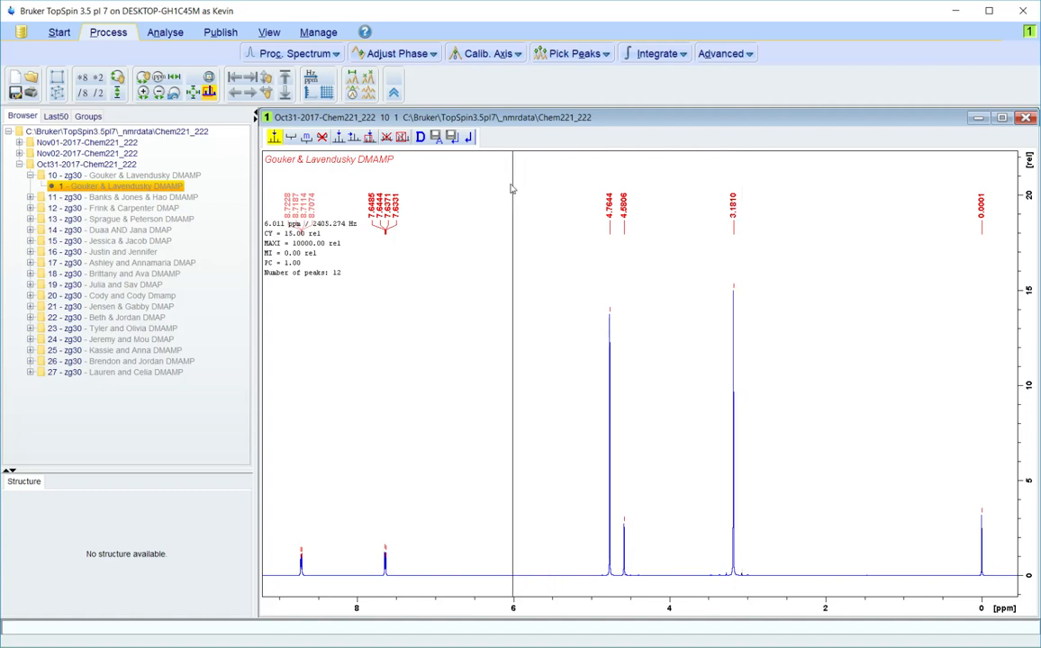
click(453, 138)
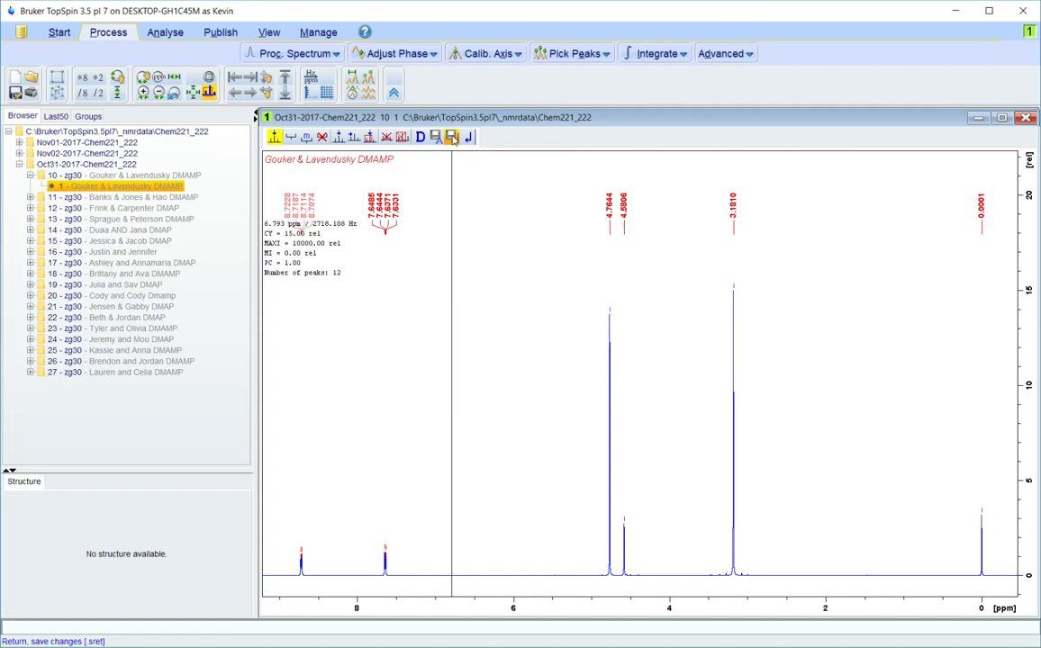